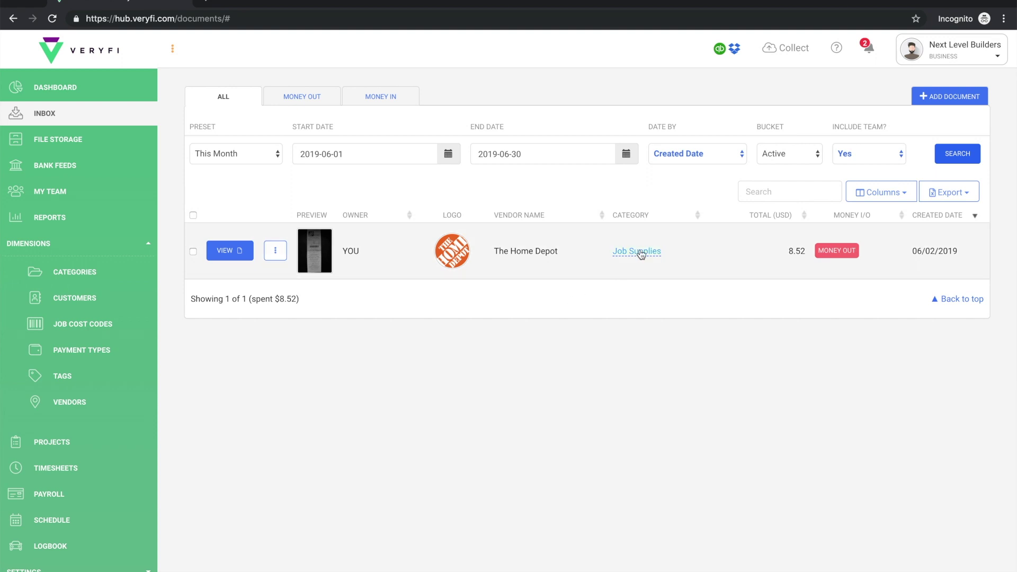
# Upload crossroads.jpg and lowes.jpg from the Desktop, then open the Crossroads Specialty Foods receipt
pyautogui.press('super+Tab')
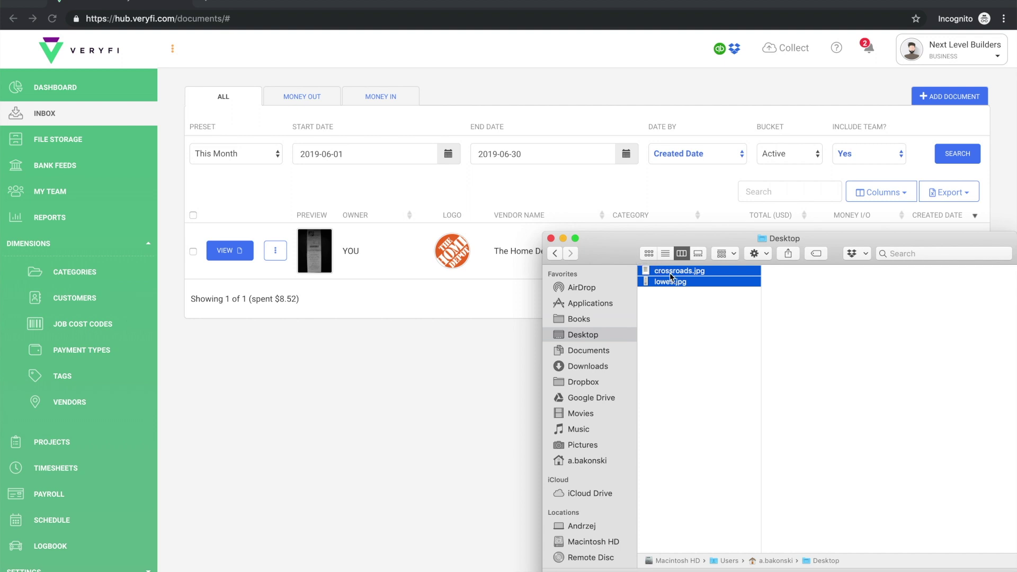
pyautogui.moveTo(670, 273); pyautogui.dragTo(512, 58)
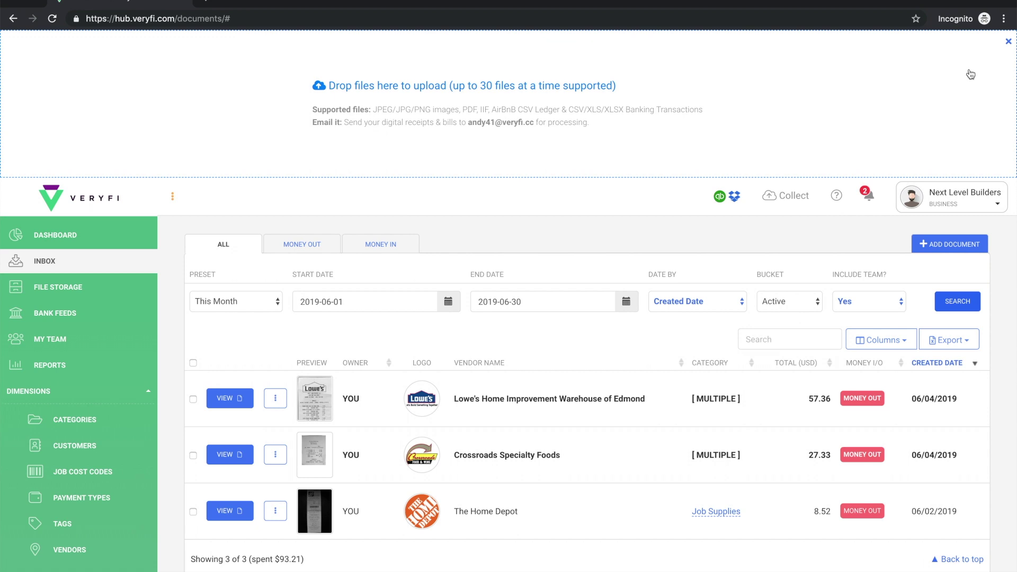
pyautogui.click(1007, 42)
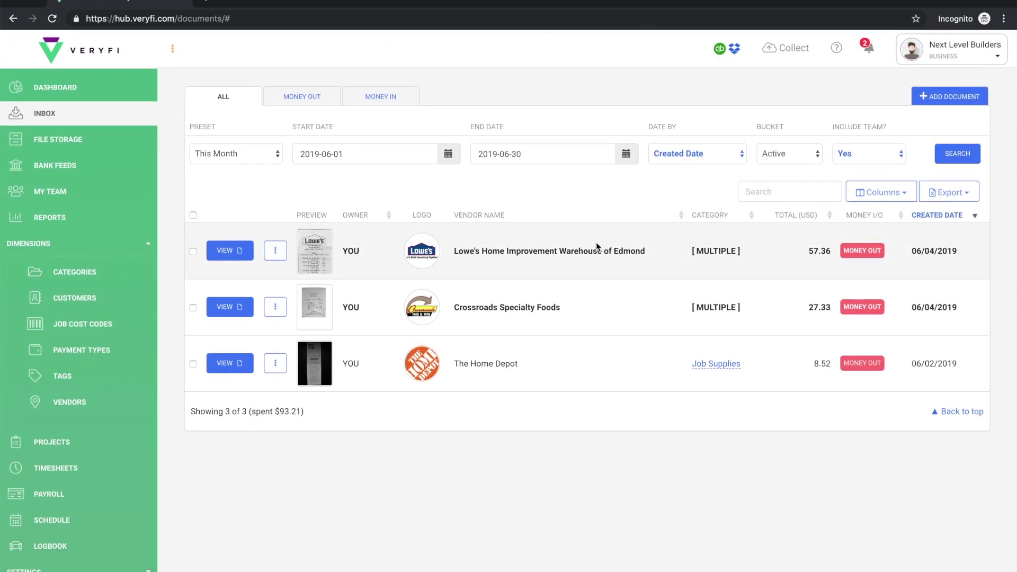
pyautogui.click(230, 306)
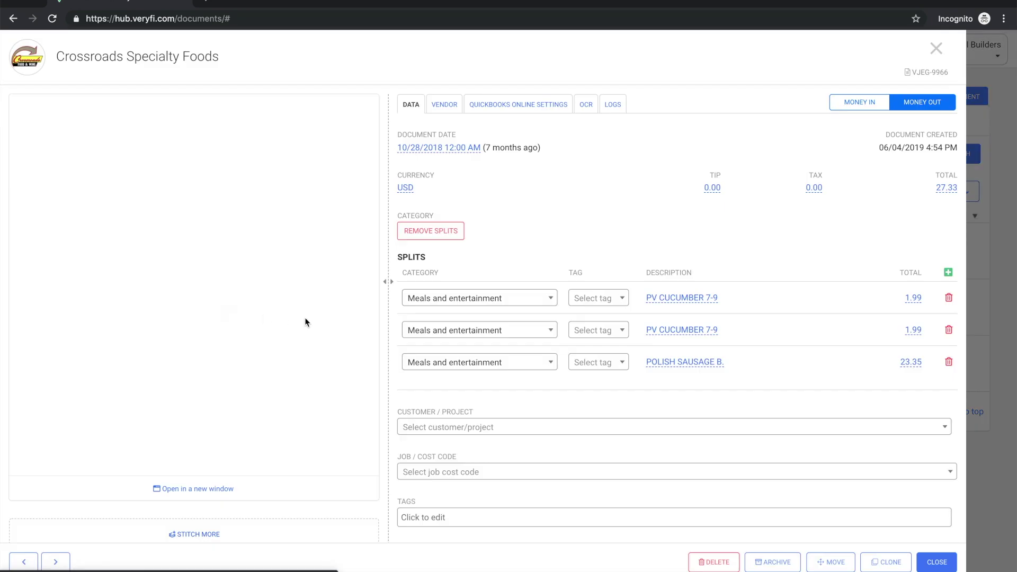
pyautogui.moveTo(183, 314)
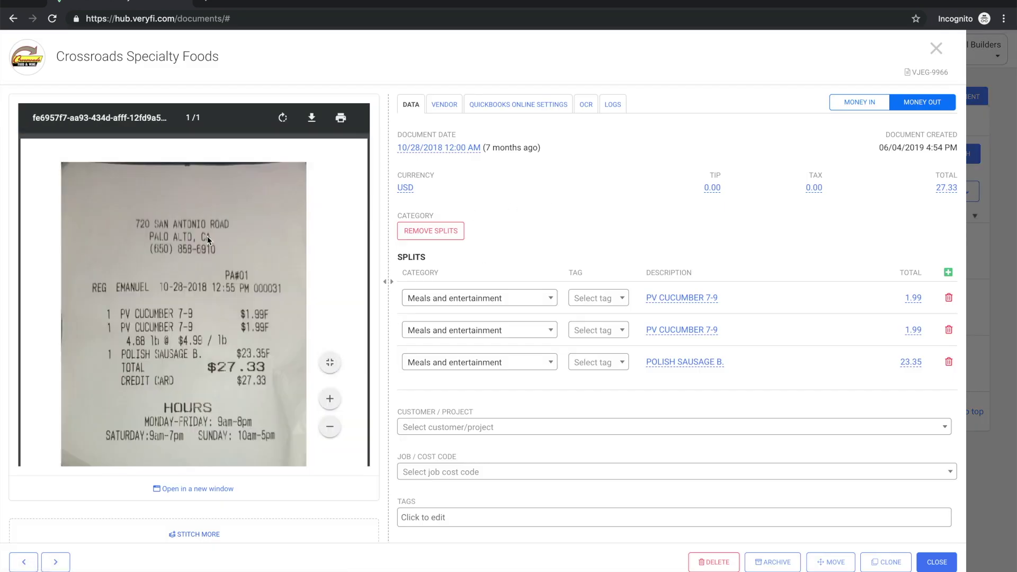
pyautogui.scroll(-2, 207, 240)
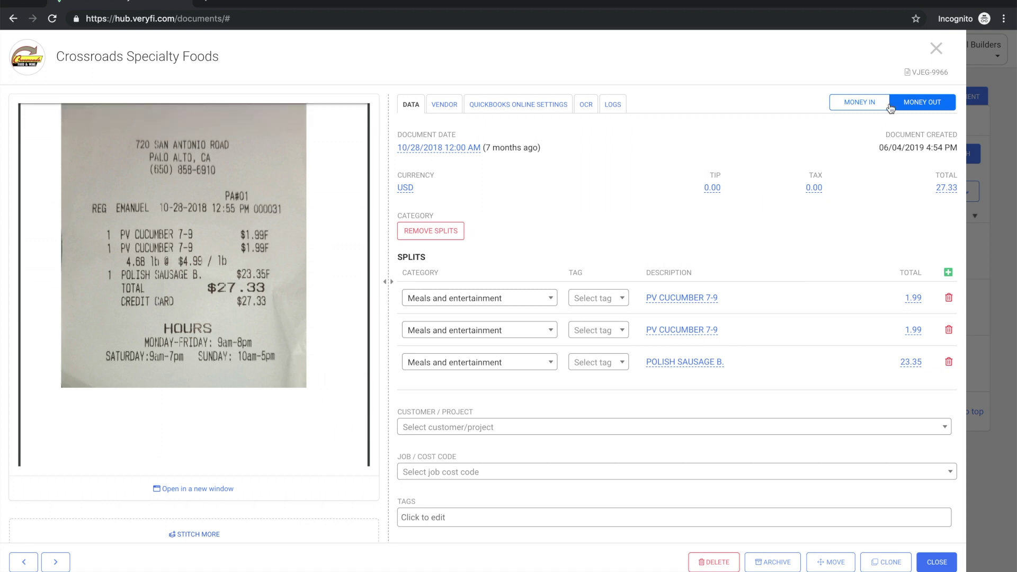
pyautogui.click(937, 49)
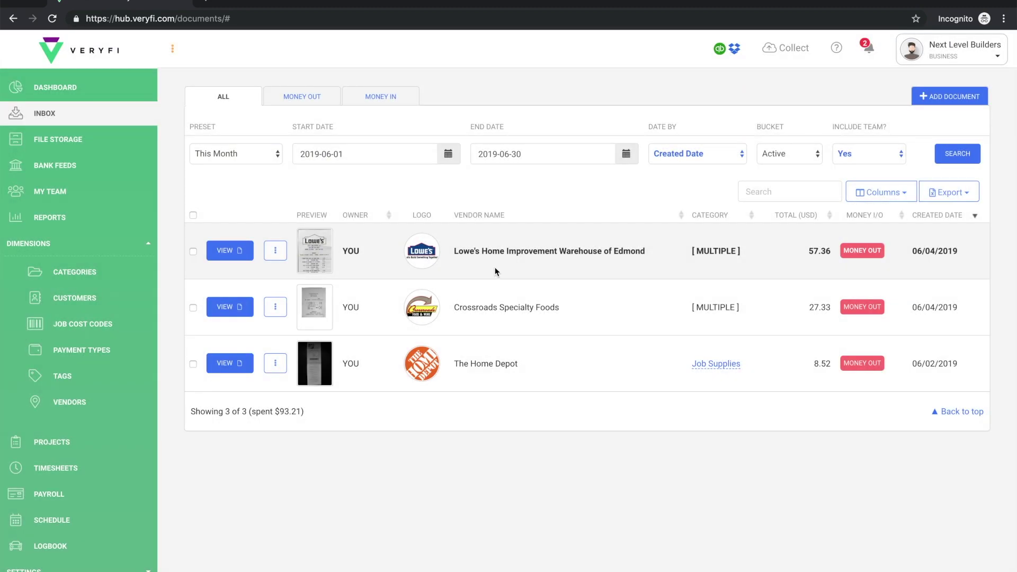
# Open the Lowe's Edmond receipt and compare its six Job Supplies splits, totaling $57.36
pyautogui.click(229, 249)
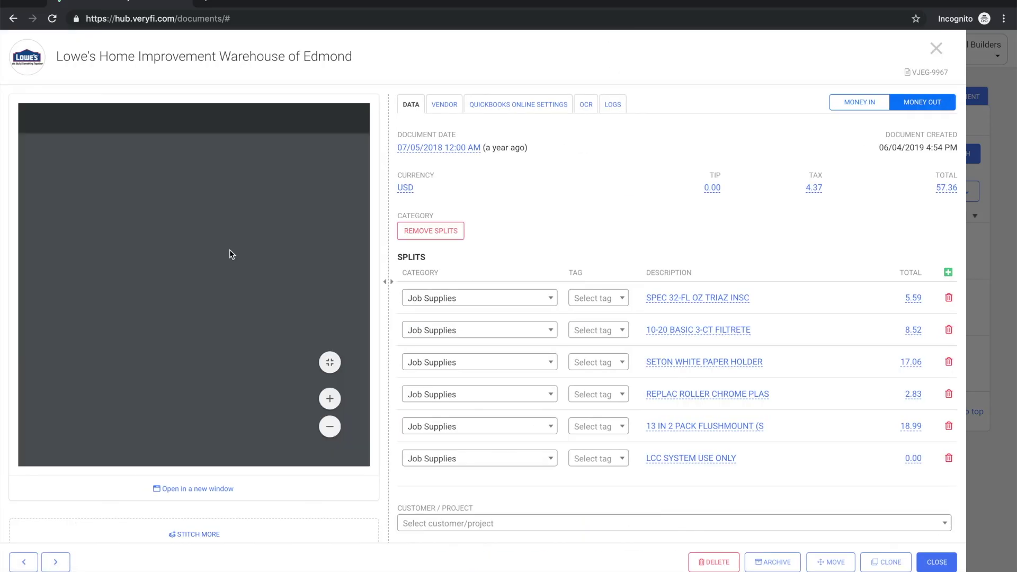
pyautogui.scroll(-3, 267, 236)
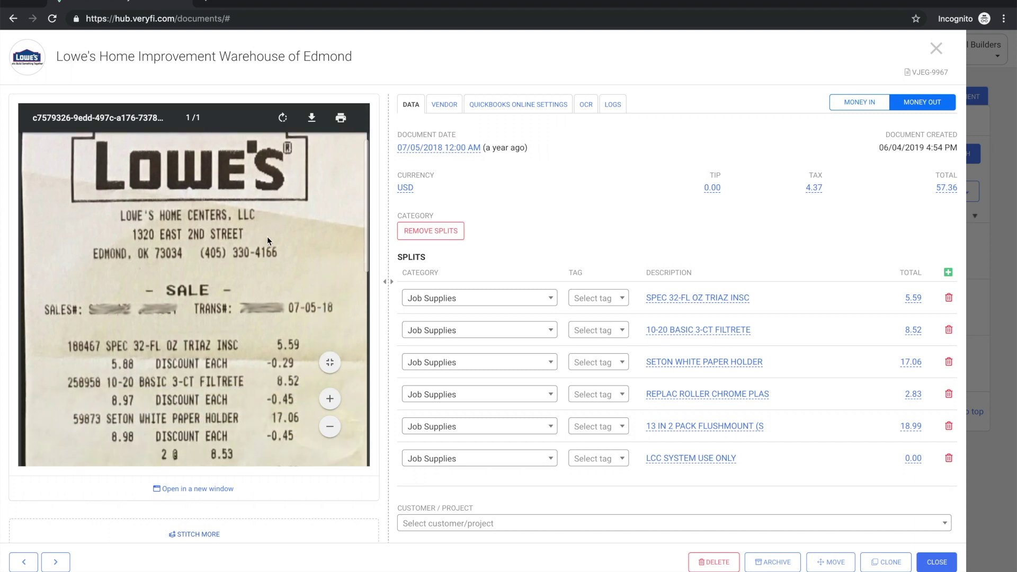
pyautogui.scroll(-2, 267, 236)
pyautogui.scroll(-1, 267, 237)
pyautogui.scroll(-2, 267, 236)
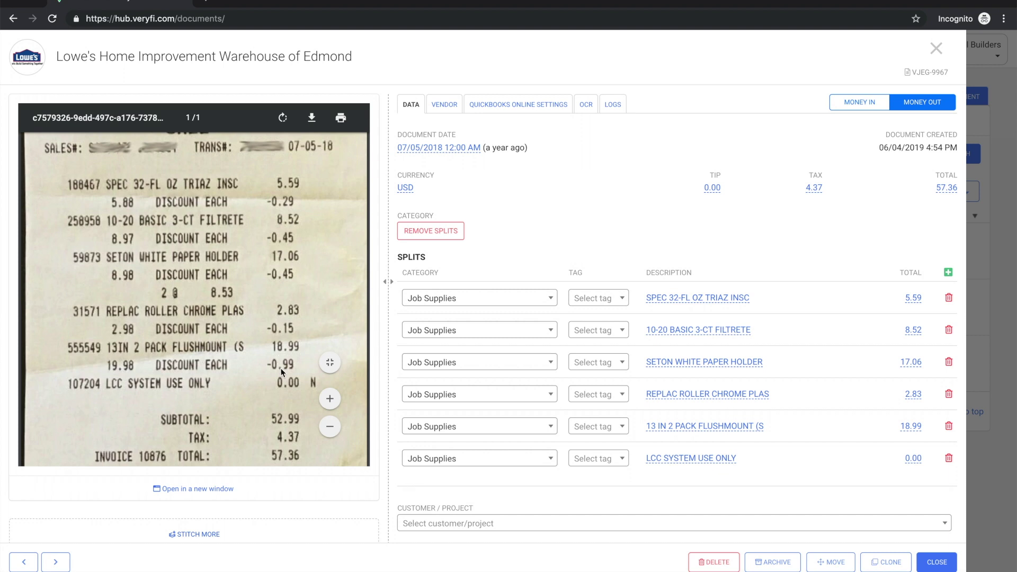
pyautogui.click(904, 444)
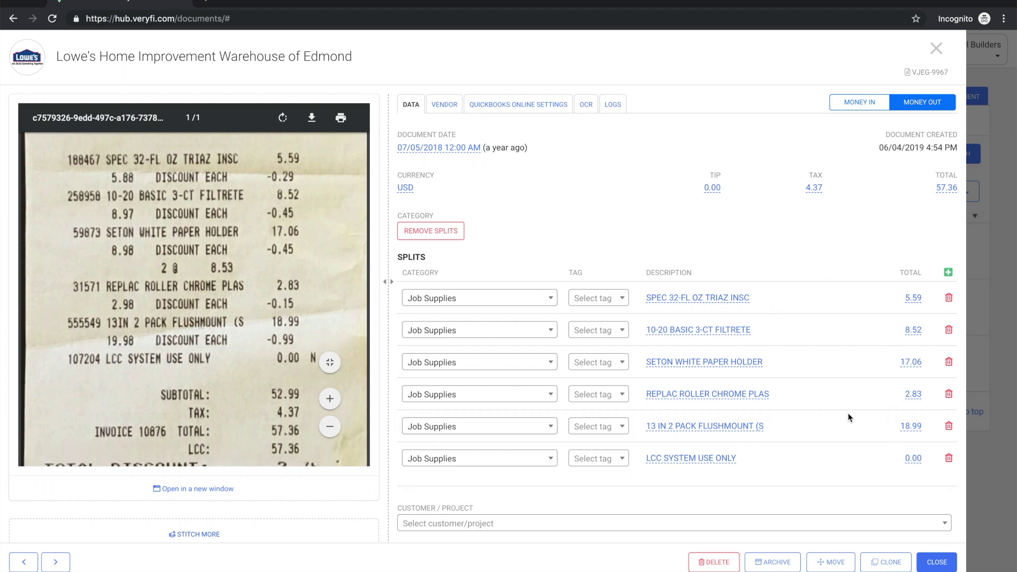
pyautogui.scroll(-3, 270, 268)
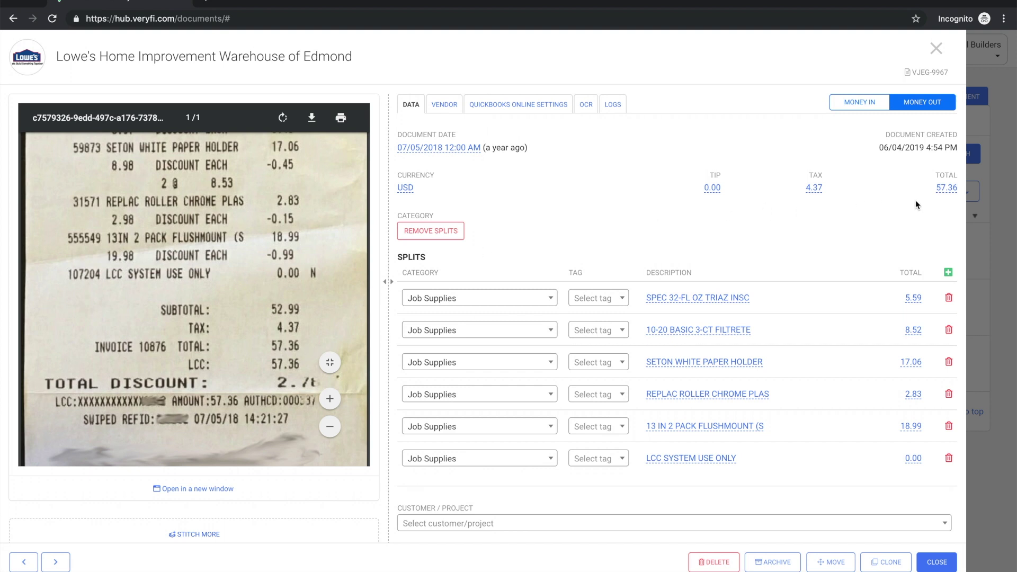
pyautogui.scroll(2, 326, 223)
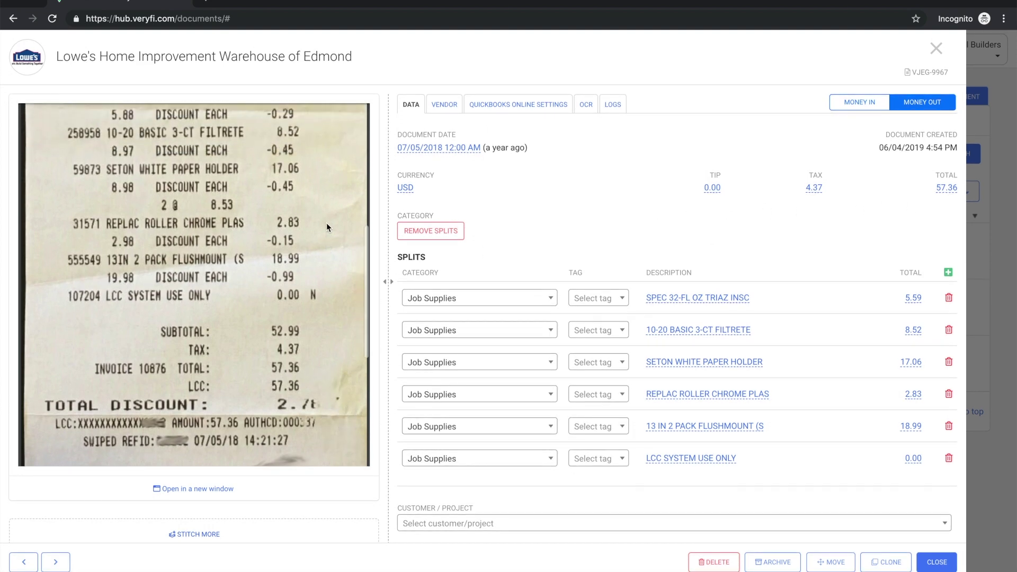
# Close the Lowe's receipt to return to the three-receipt inbox totaling $93.21
pyautogui.click(936, 49)
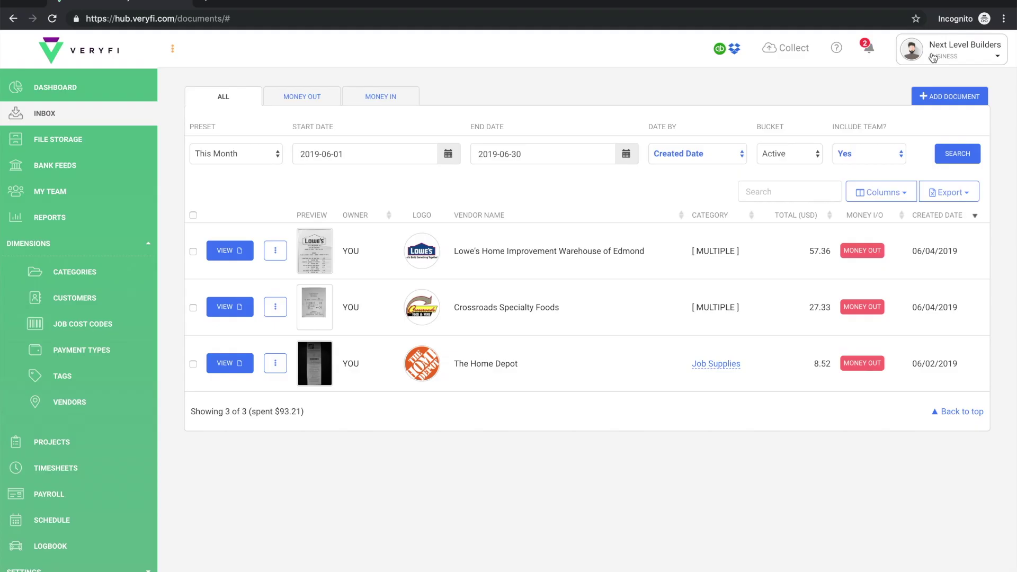